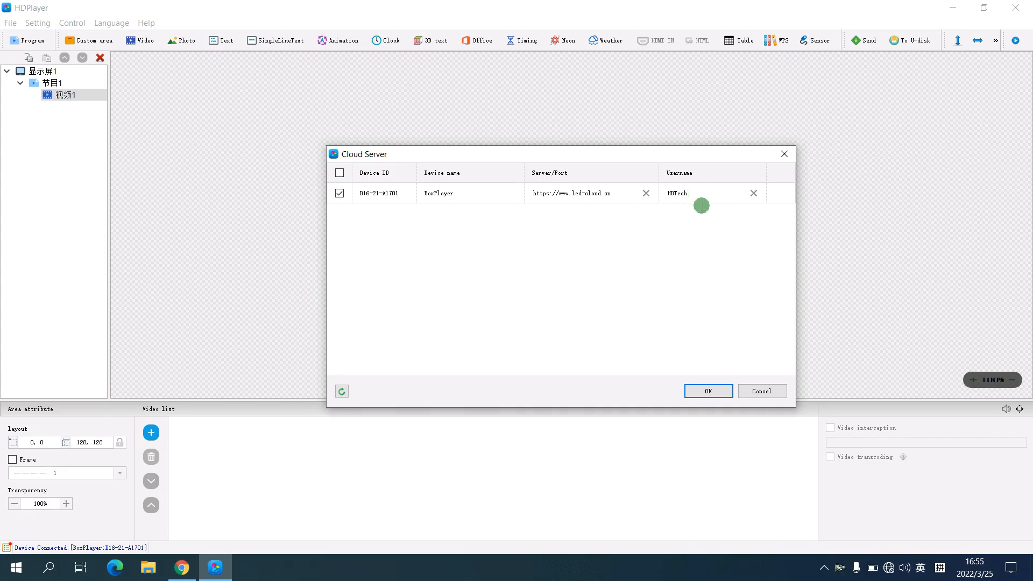
click(708, 391)
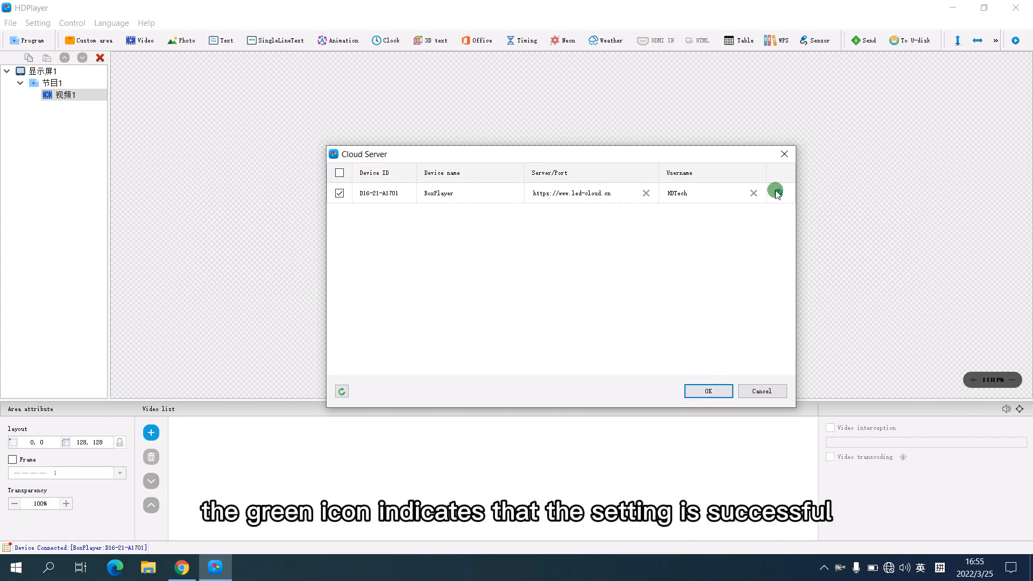
click(783, 156)
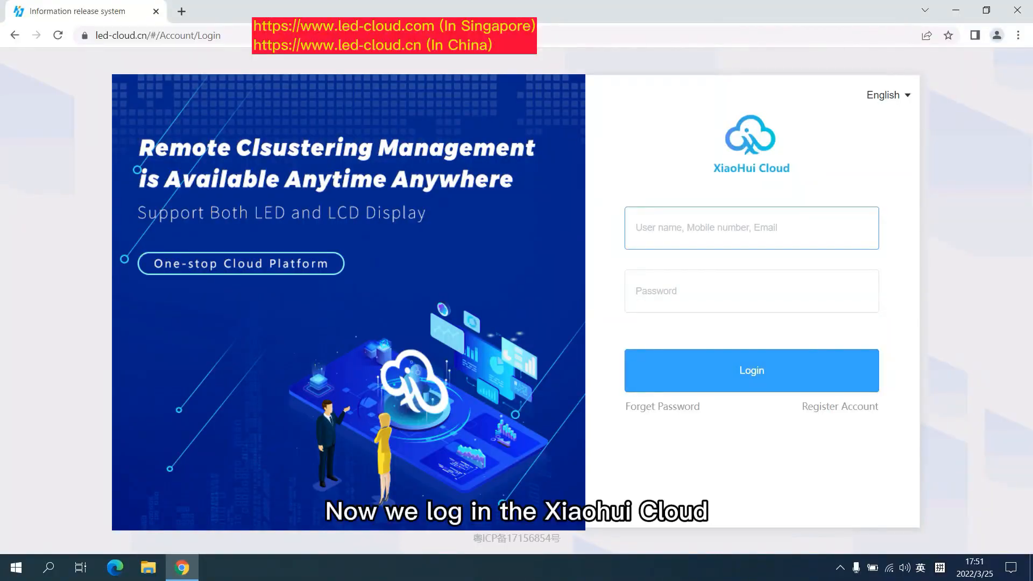
Log in to XiaoHui Cloud in the browser with the account's user name and password.
text(HDTech)
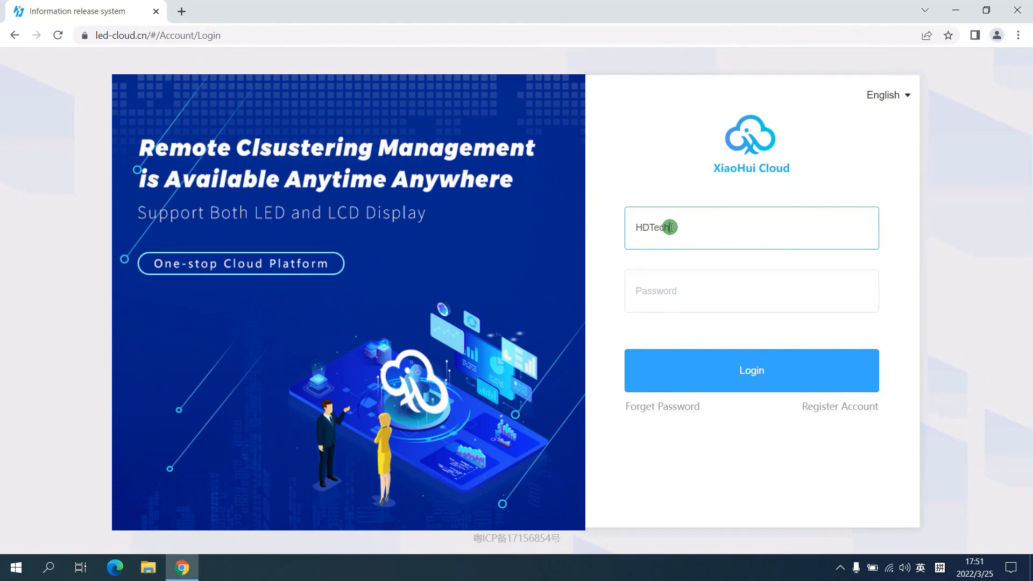
click(681, 291)
text(****)
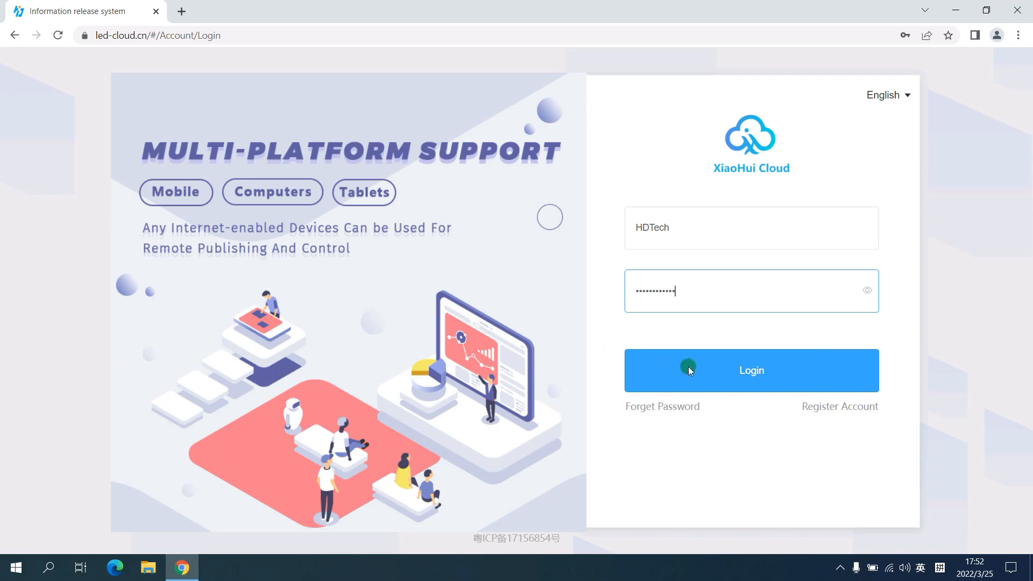
click(741, 370)
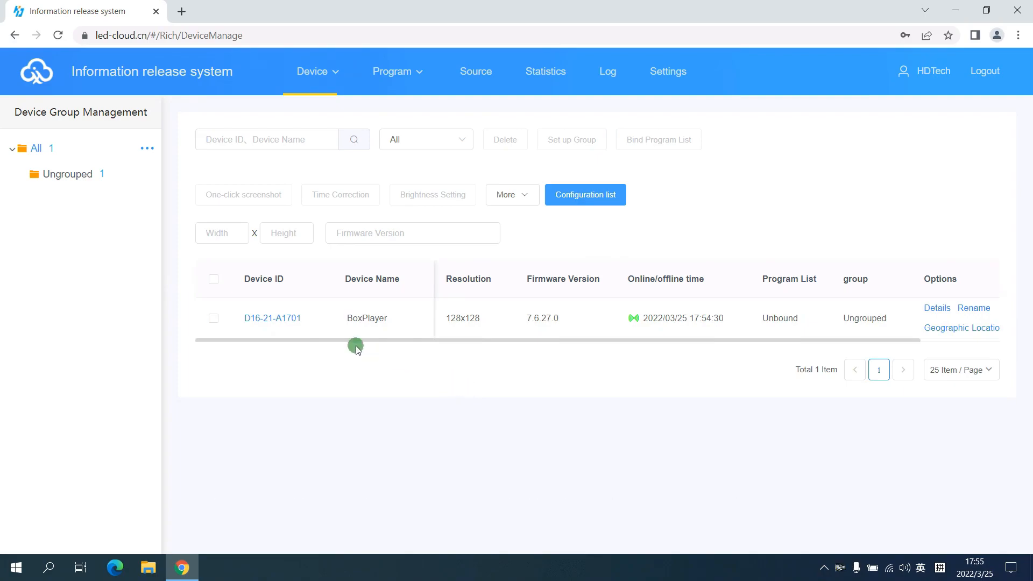
Examine the BoxPlayer device's details, including its release record and program information, and close them.
click(214, 318)
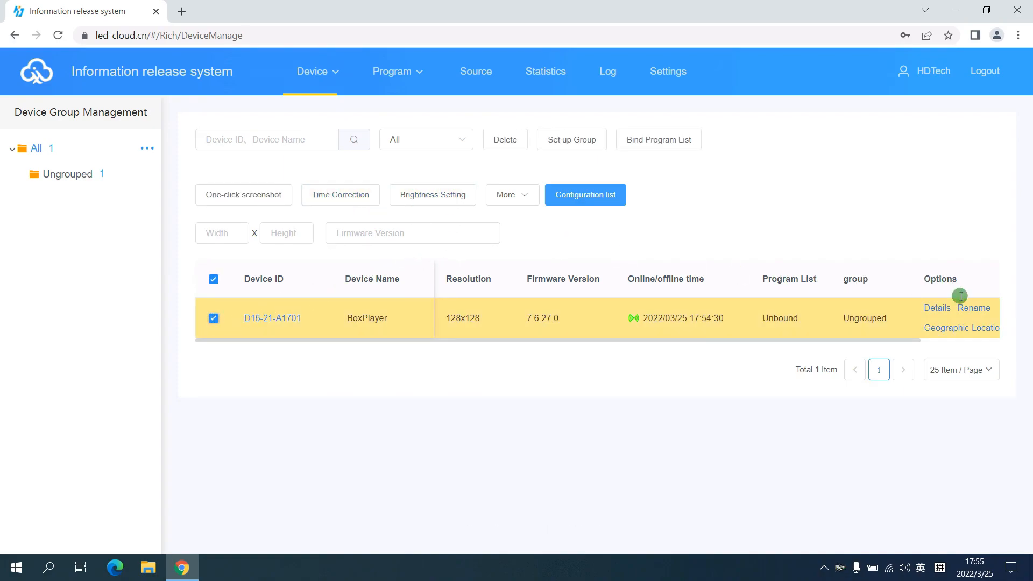
click(938, 308)
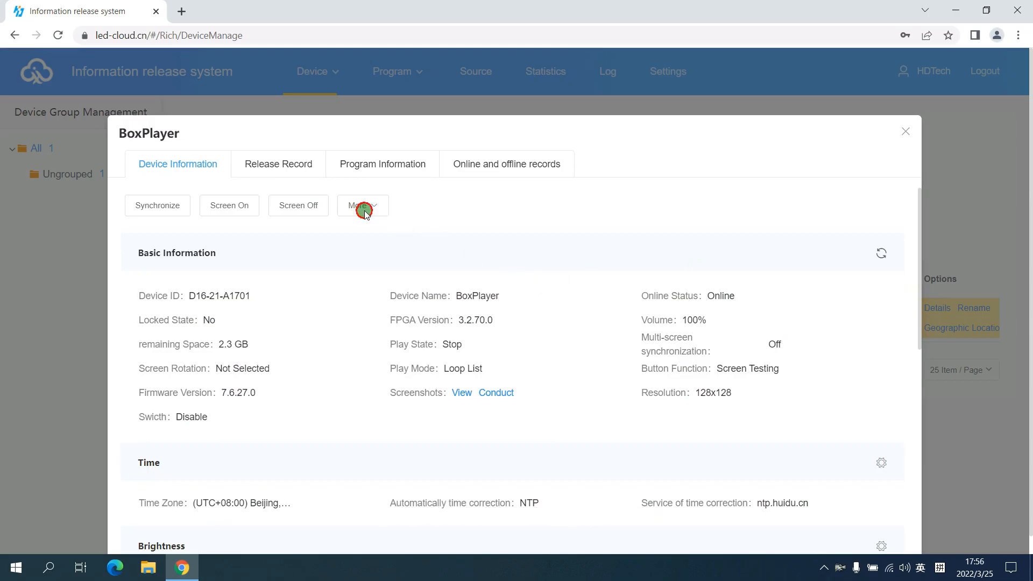
click(292, 164)
click(418, 167)
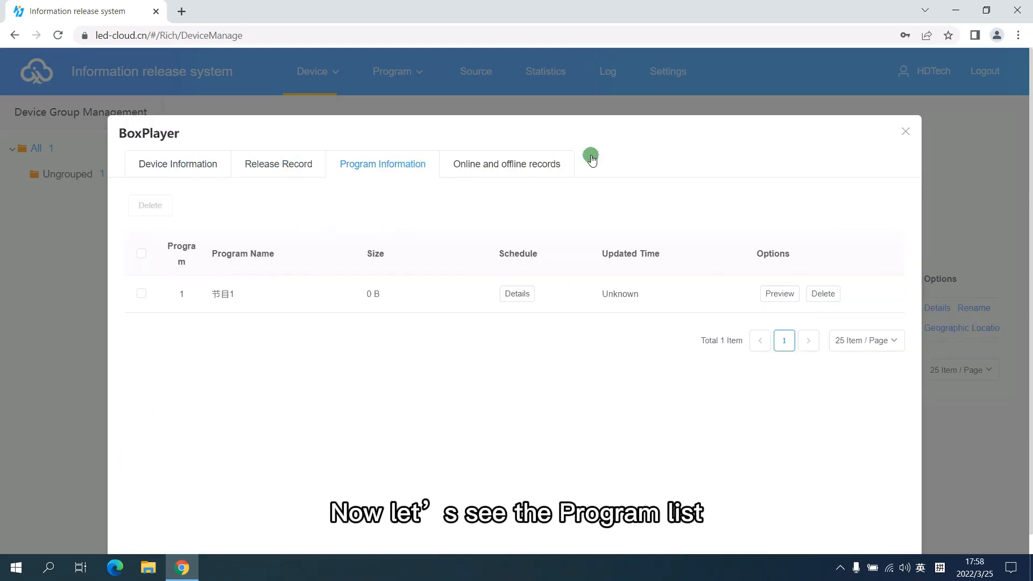
click(909, 131)
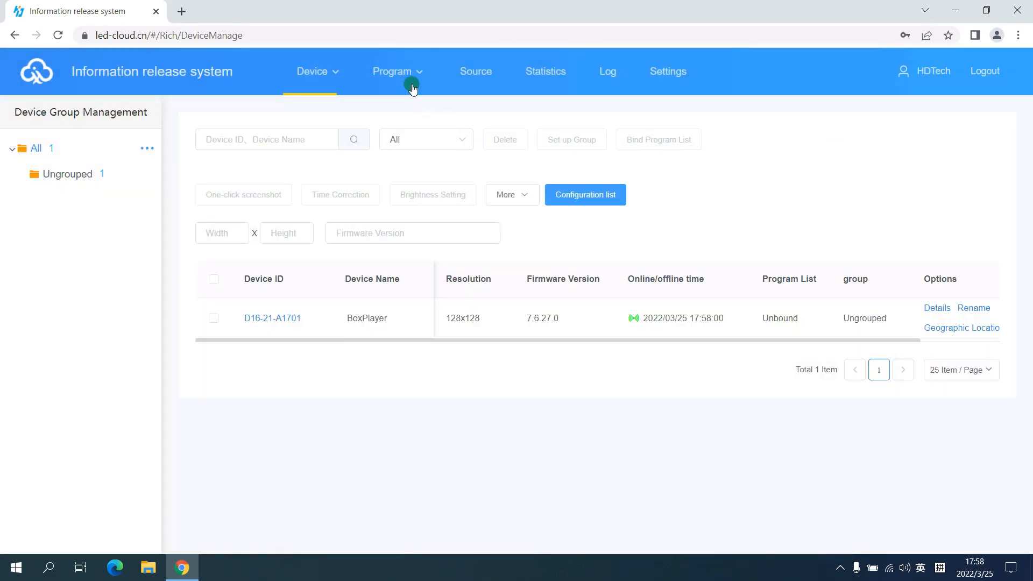
Look through the LED program list and the video, image, document and audio categories of the source library.
mouse_move(411, 73)
click(391, 136)
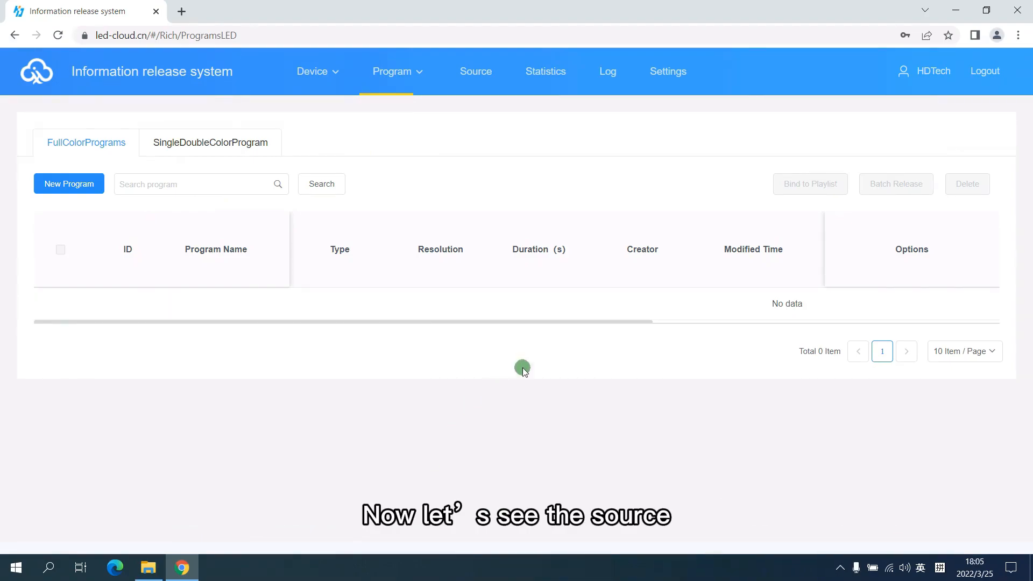
click(476, 77)
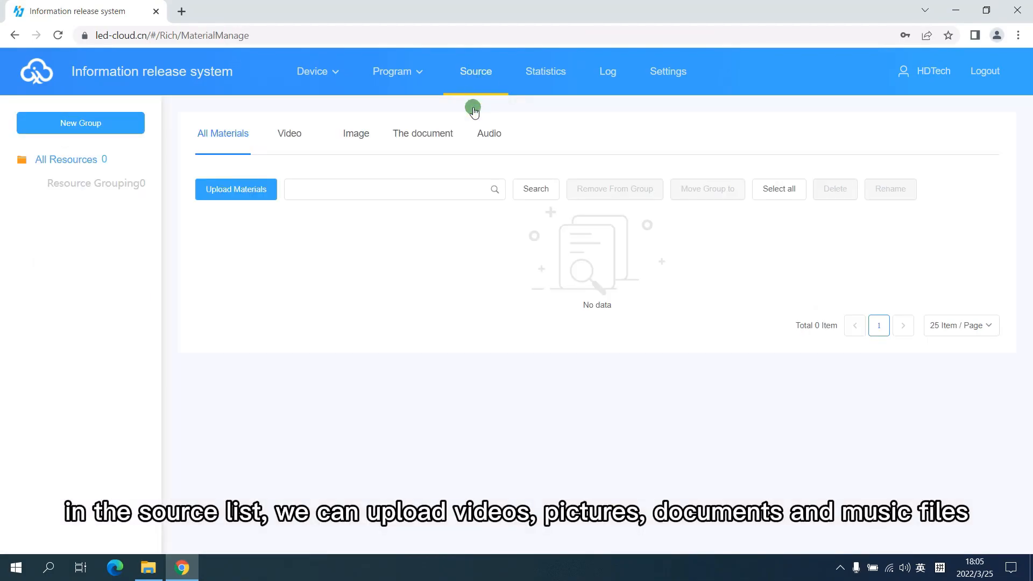
click(294, 140)
click(356, 134)
click(441, 135)
click(495, 134)
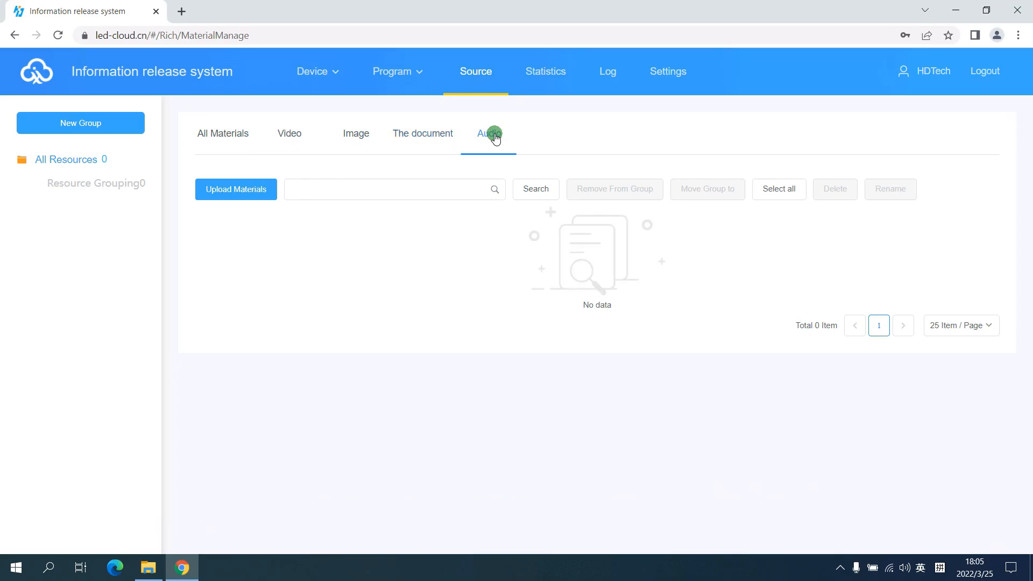
Upload all five picture and video files from the desktop's Source folder to the materials library and show all materials.
click(156, 565)
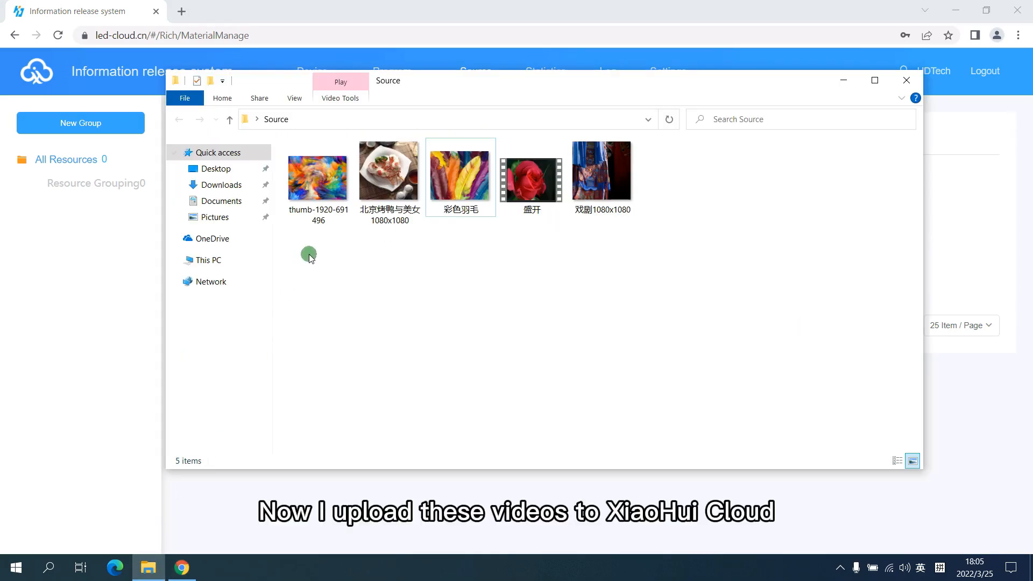
drag(652, 257, 291, 161)
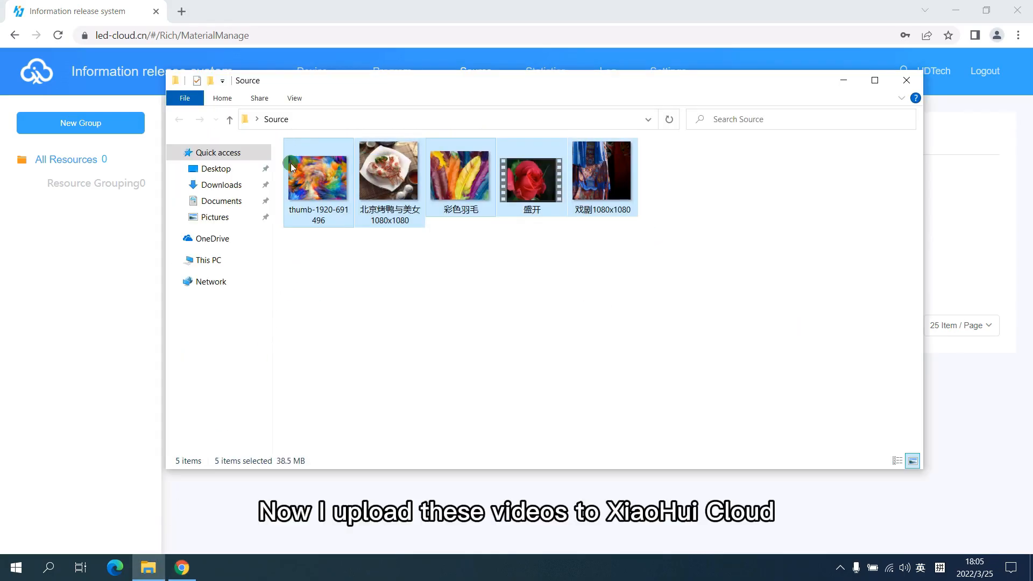
click(181, 568)
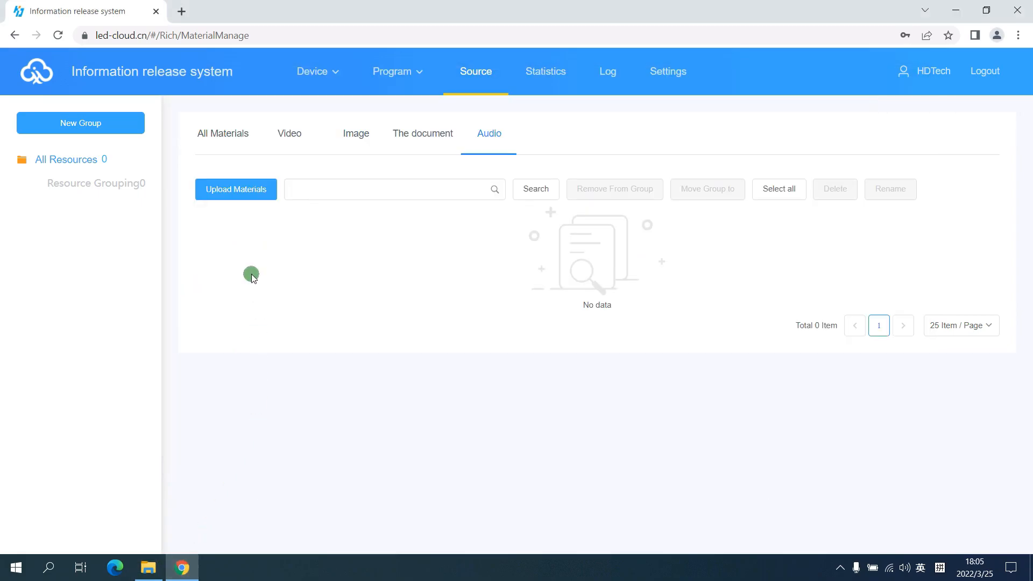
click(236, 191)
click(374, 248)
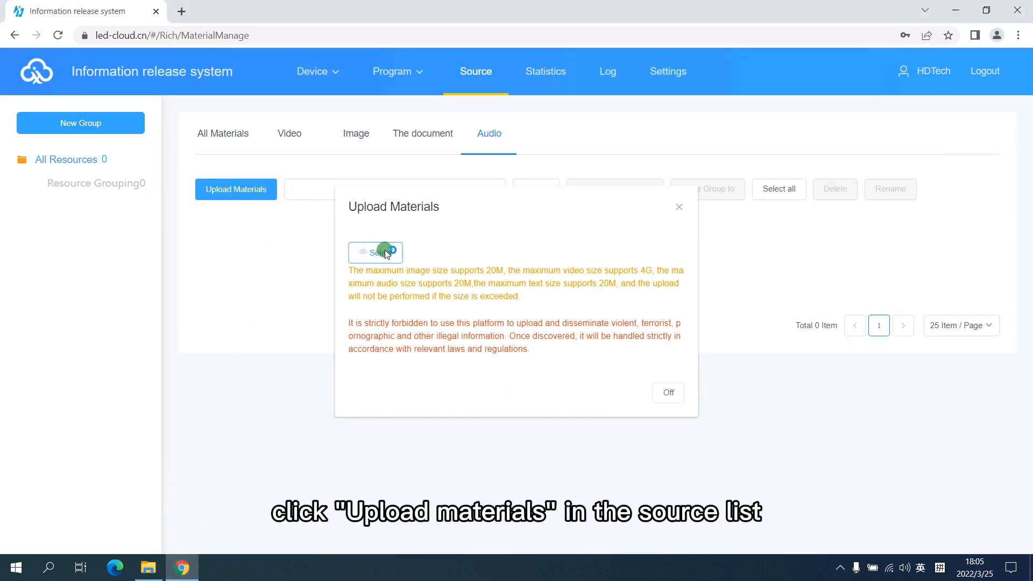
drag(468, 178, 281, 194)
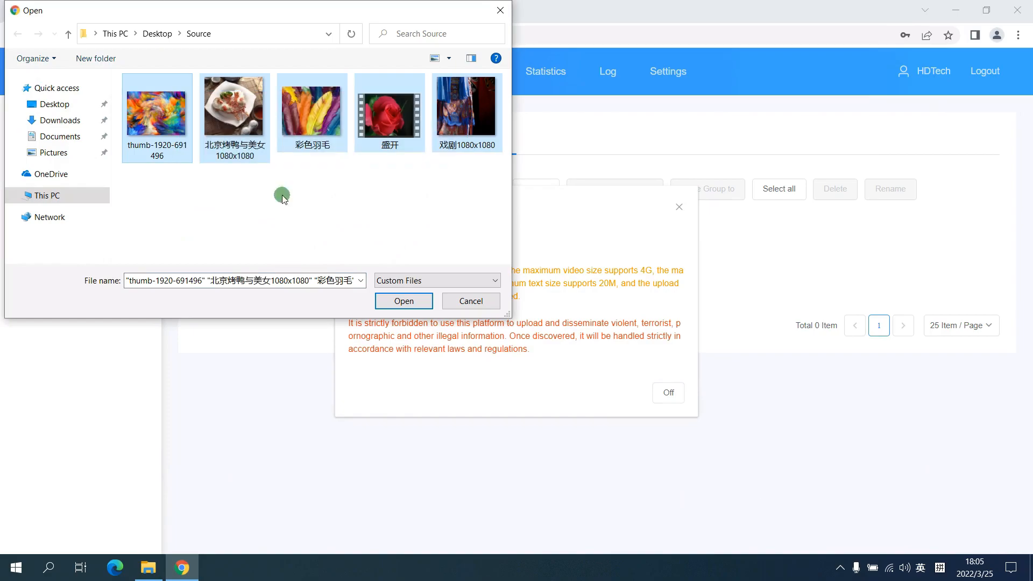
click(403, 300)
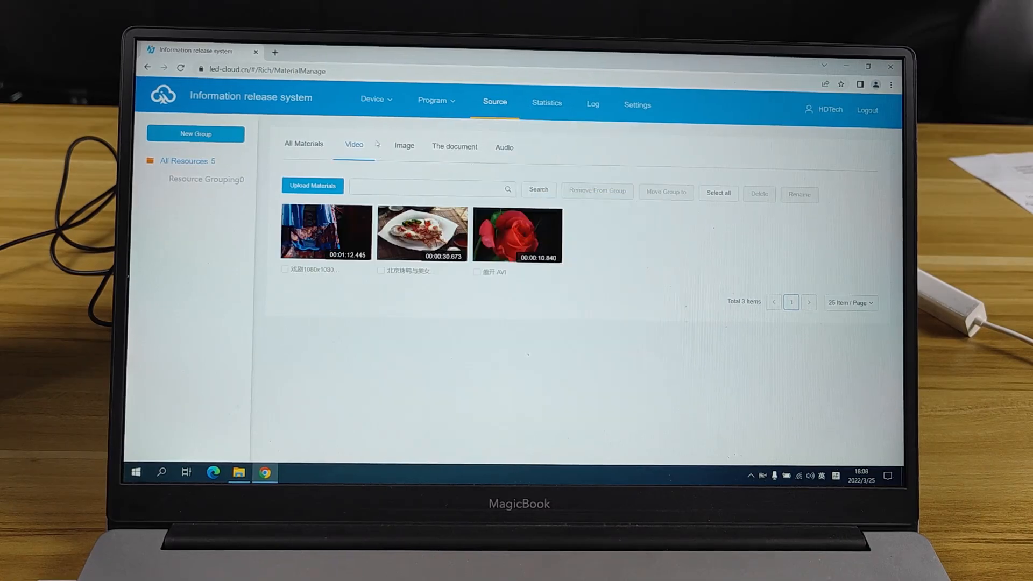
click(304, 144)
Create a full-color LED program named Flower using the BoxPlayer device's 128 × 128 resolution.
mouse_move(399, 76)
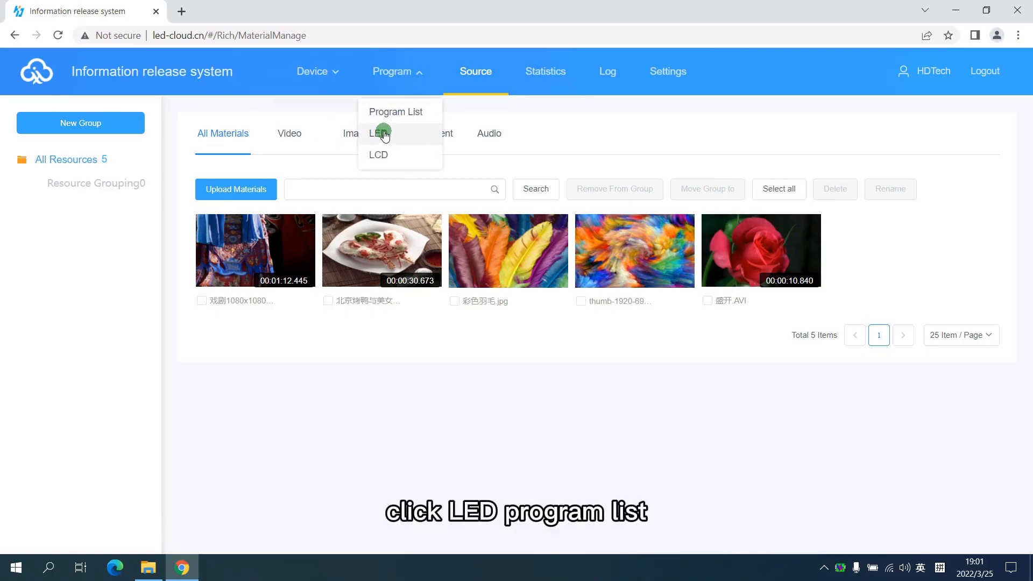
click(389, 132)
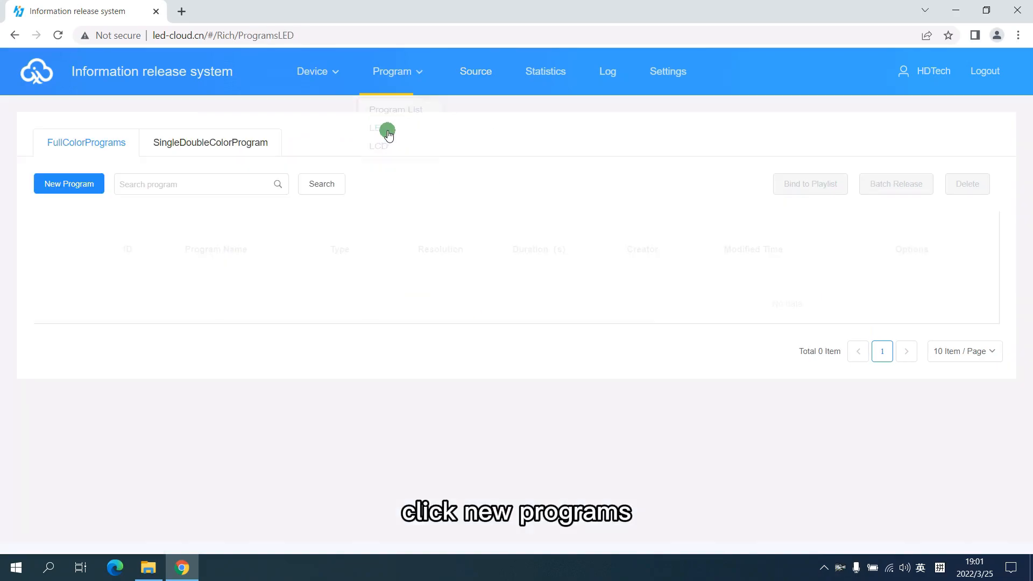
click(77, 184)
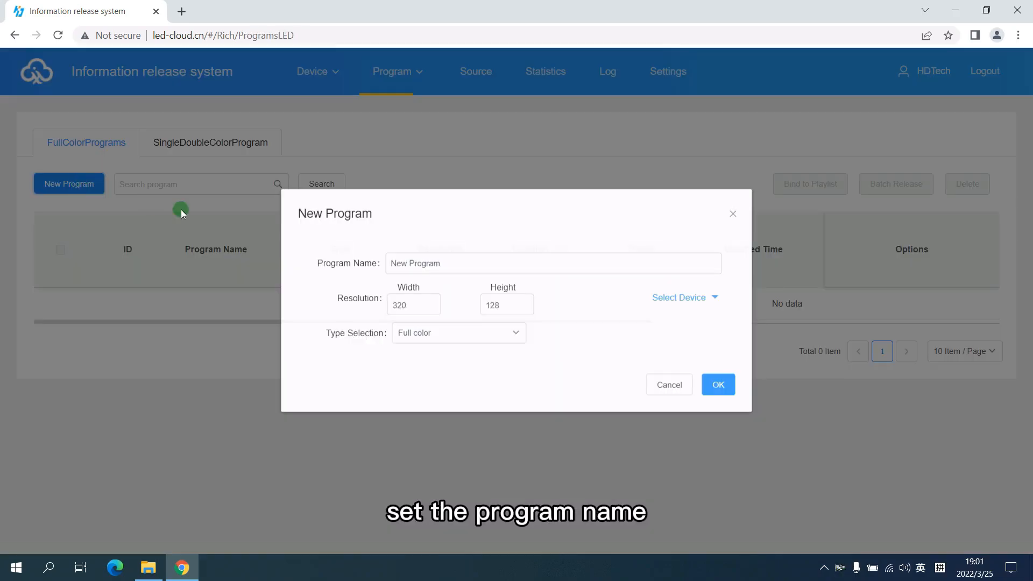
drag(456, 264, 320, 271)
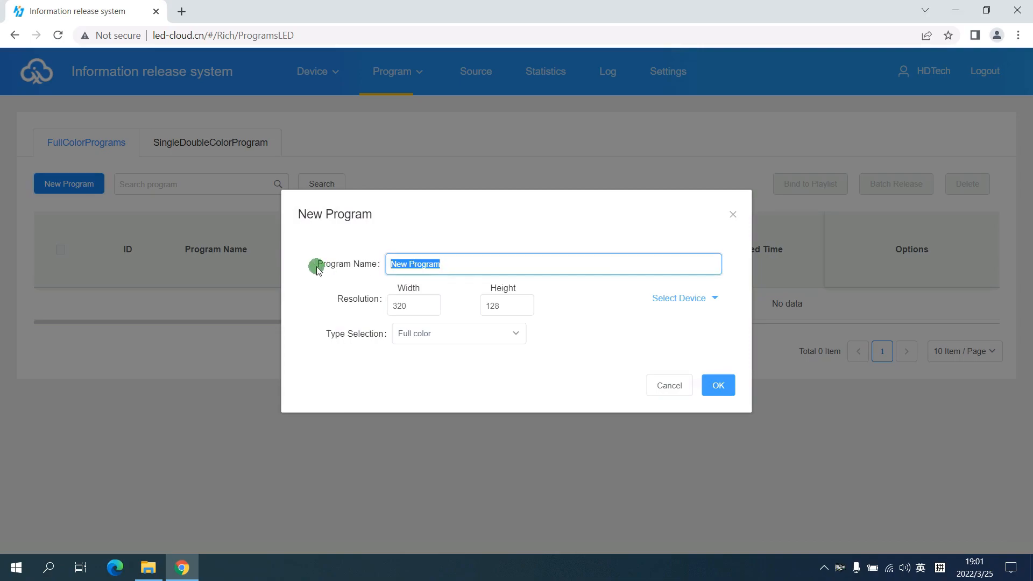
text(Flower)
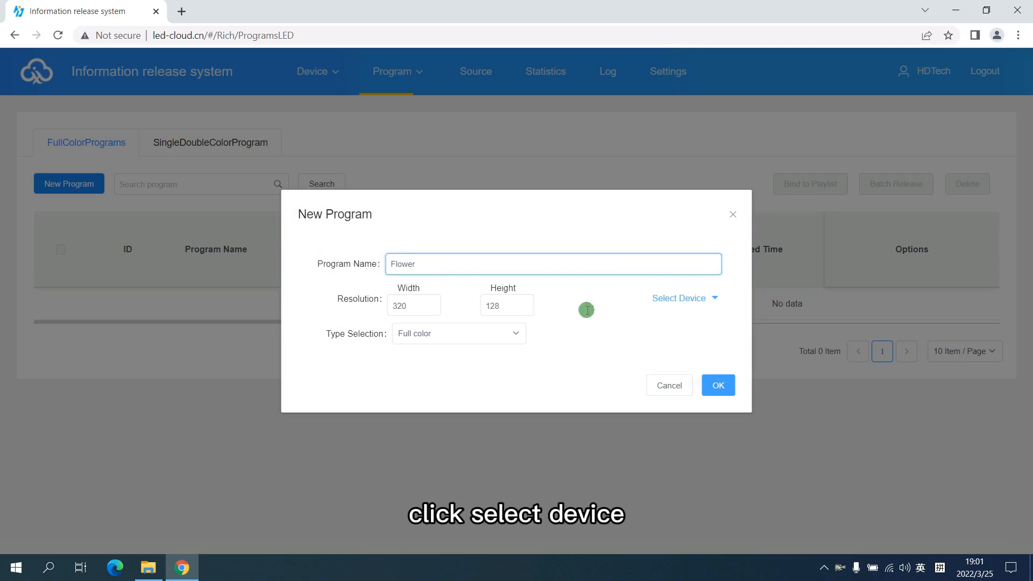
click(687, 299)
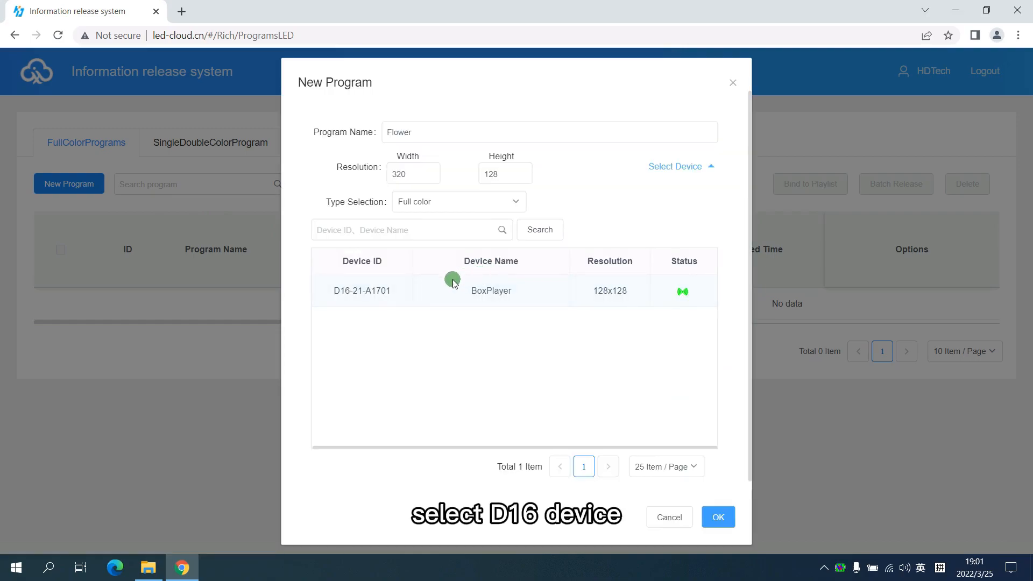
click(366, 290)
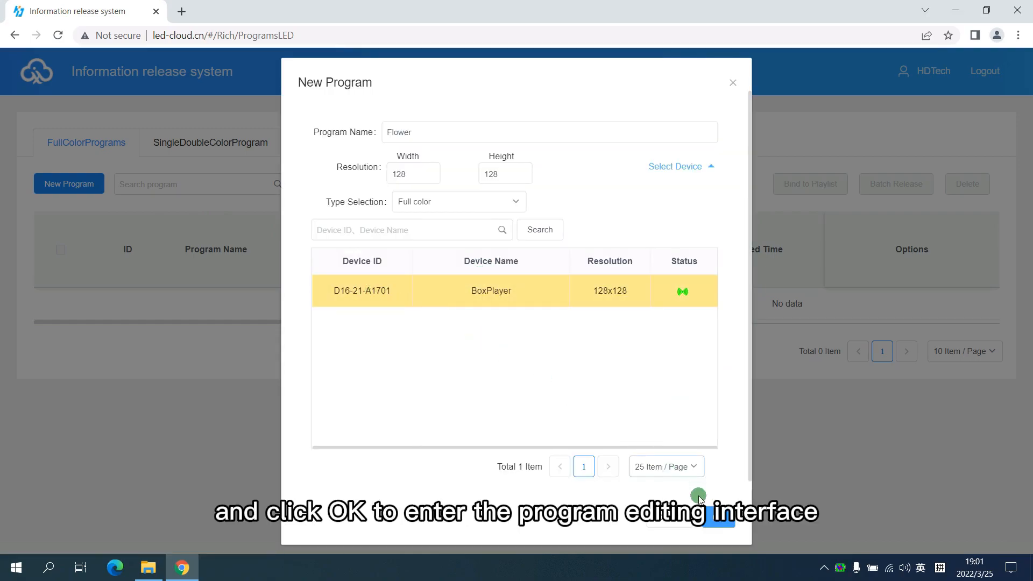
click(719, 517)
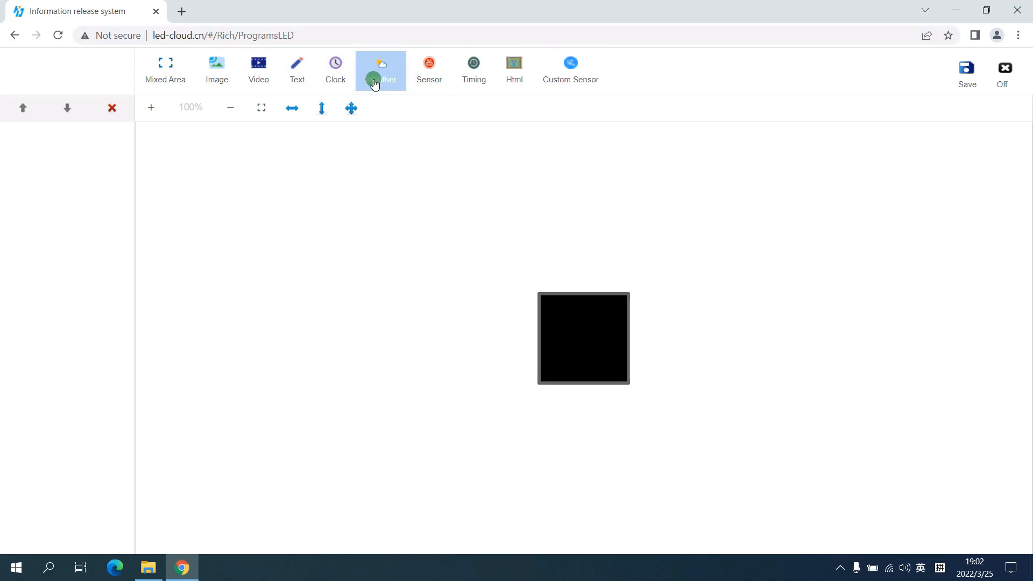
Add a video area enlarged to the full 128 × 128 screen and insert the rose video 盛开.AVI into it.
click(258, 69)
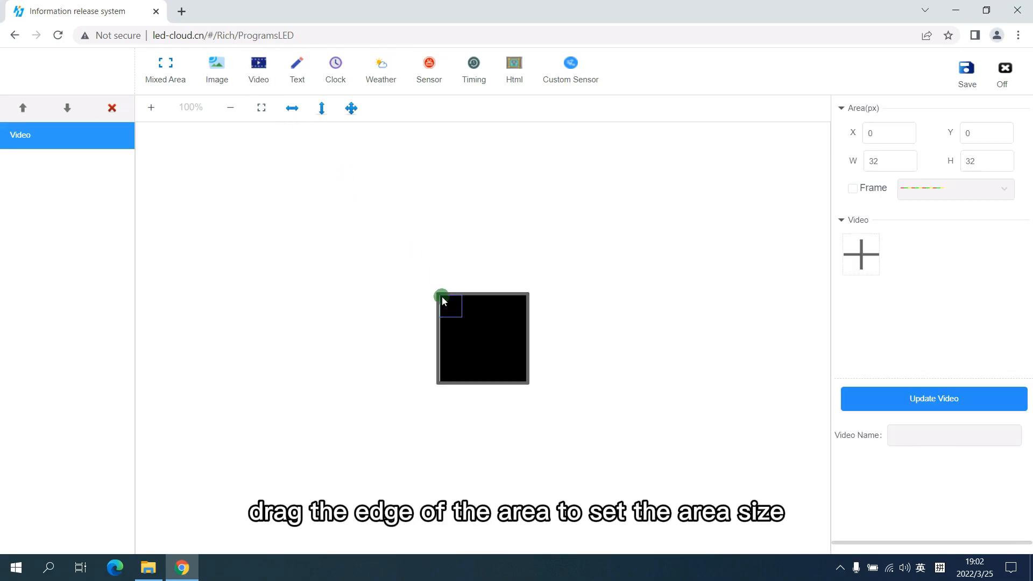
drag(461, 315, 549, 393)
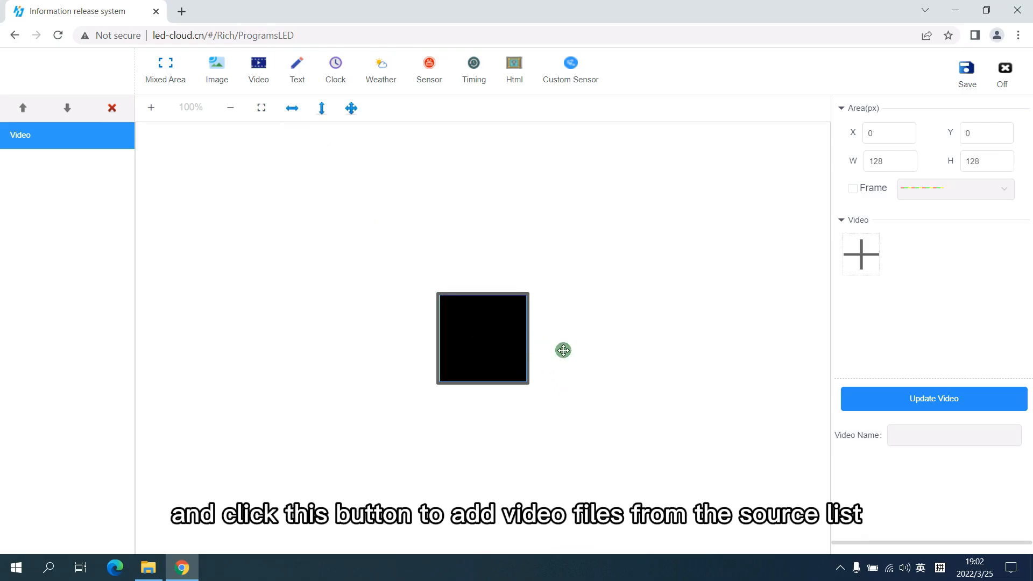
click(861, 254)
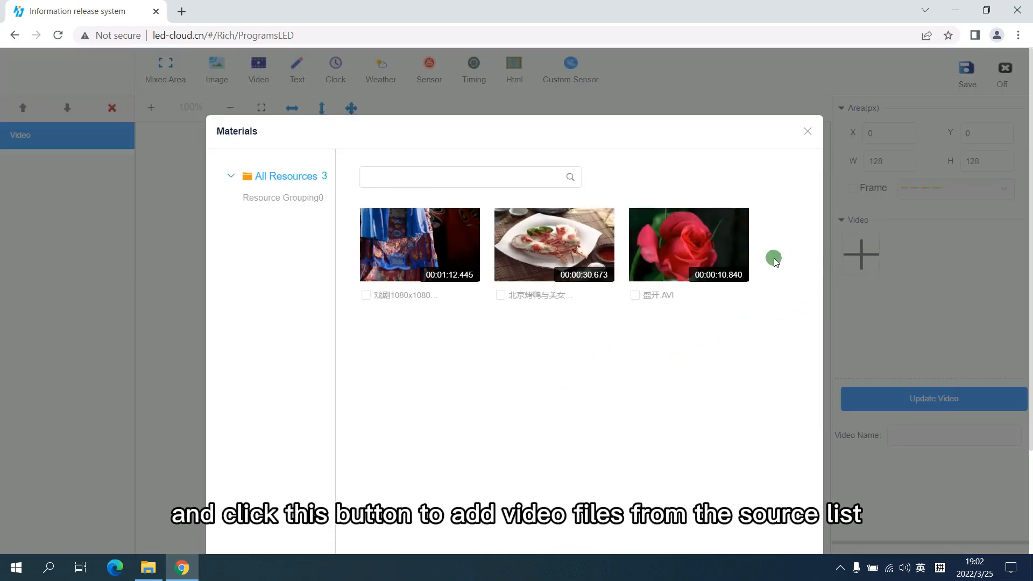
click(635, 295)
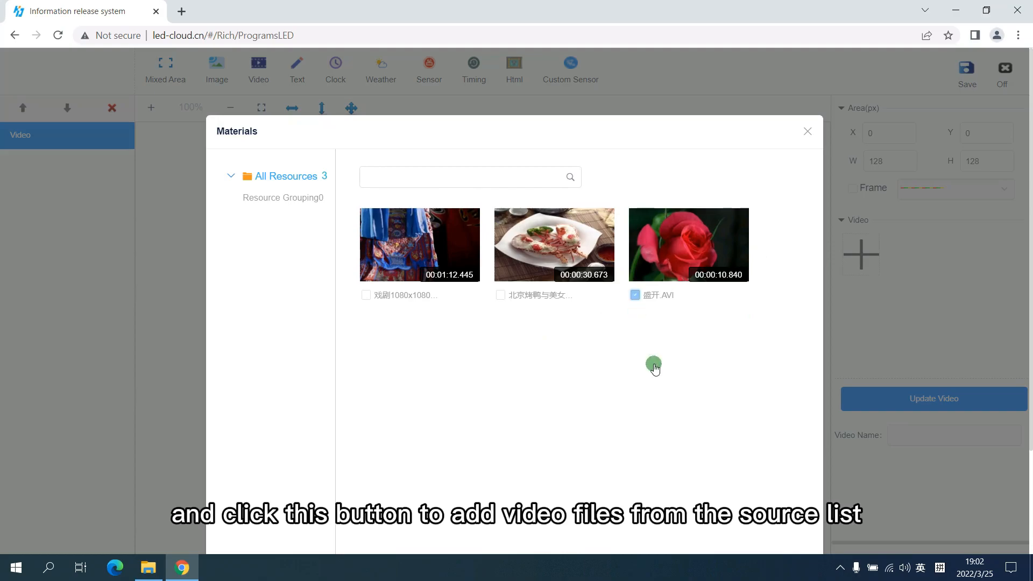
scroll(656, 371, down, 3)
click(795, 535)
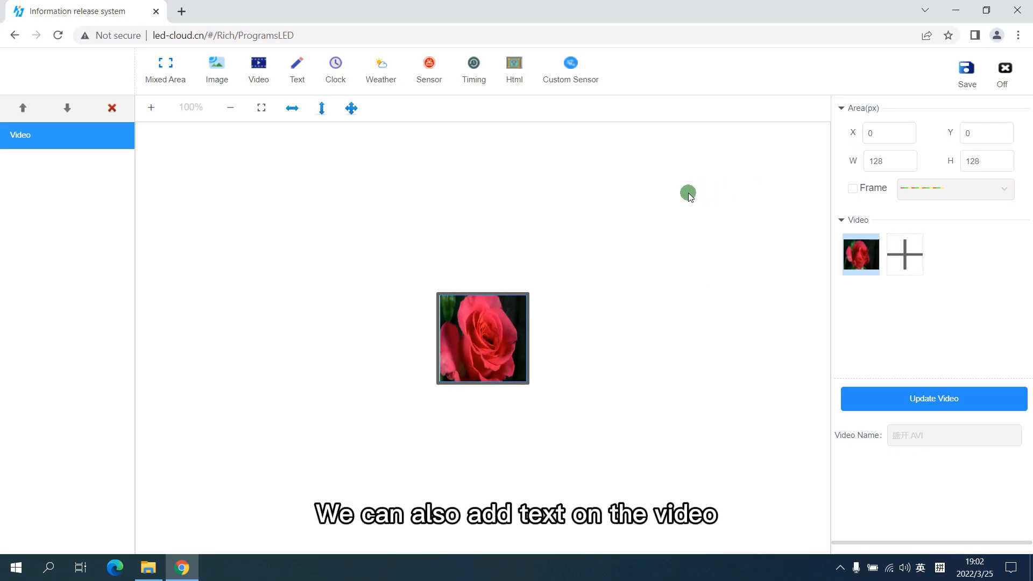
Add a text area 128 px wide and 32 px high across the top of the video, containing the text "XiaoHui Cloud".
click(297, 70)
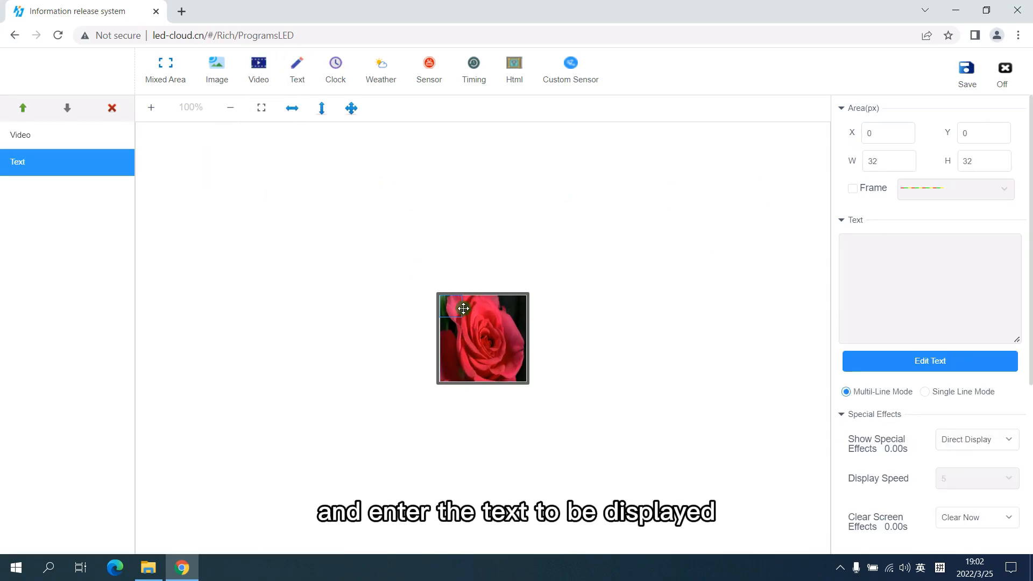
drag(487, 307, 526, 304)
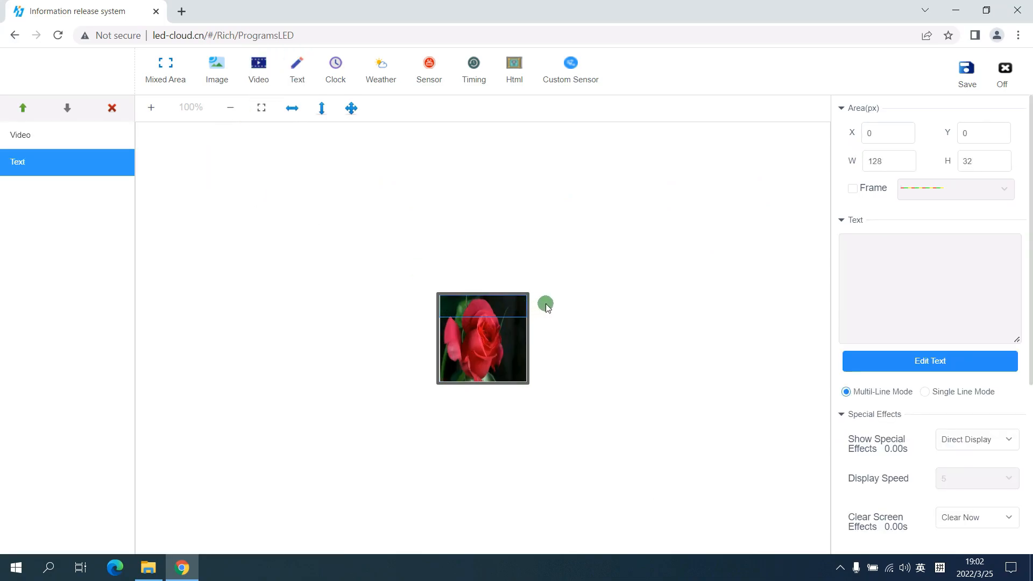
click(937, 364)
click(521, 323)
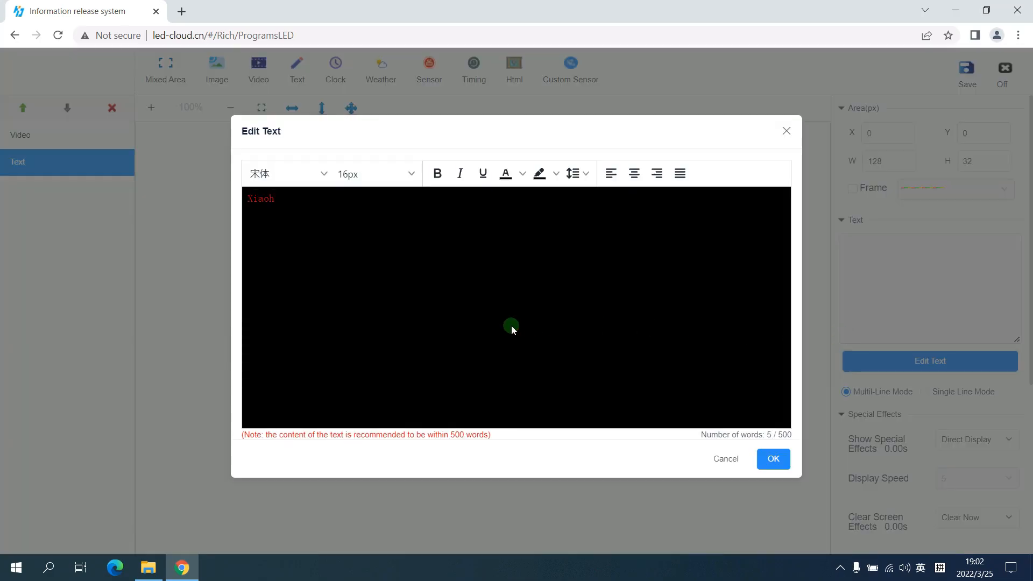
key(ctrl+a)
key(BackSpace)
text(XiaoHui)
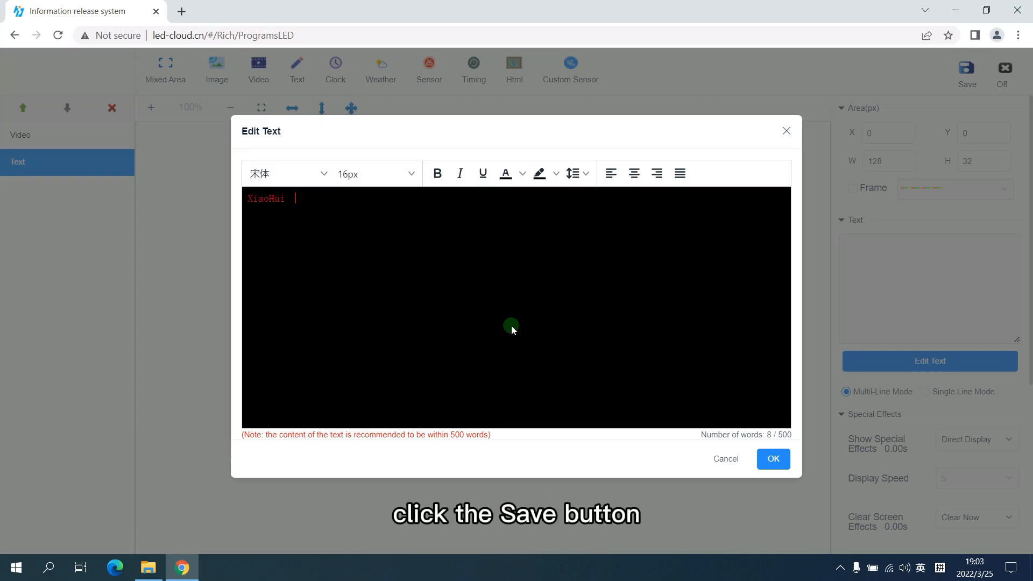
click(773, 458)
Save the Flower program and send it from the full-color program list to the D16 BoxPlayer device.
click(966, 70)
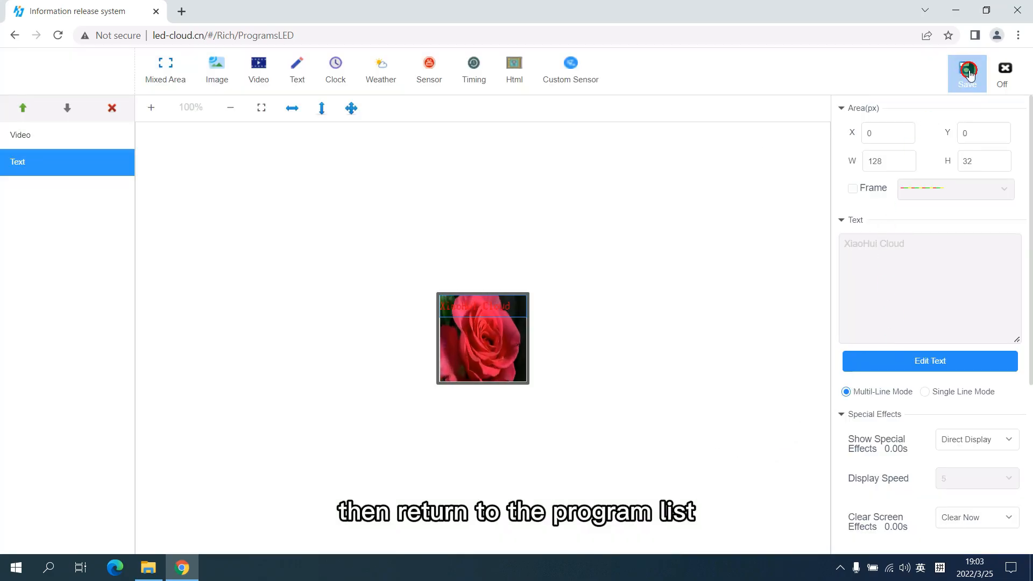
click(1005, 70)
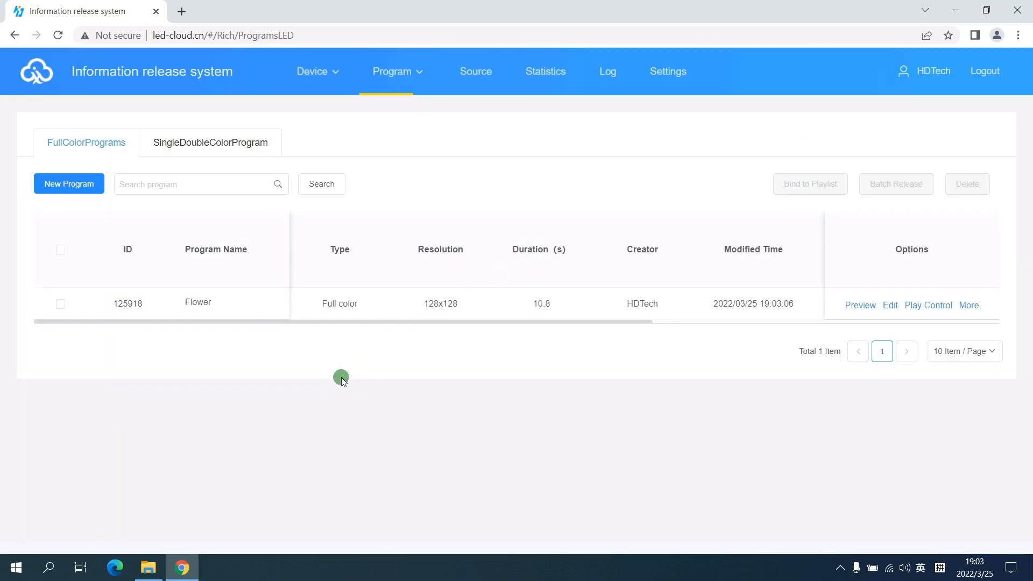
click(60, 304)
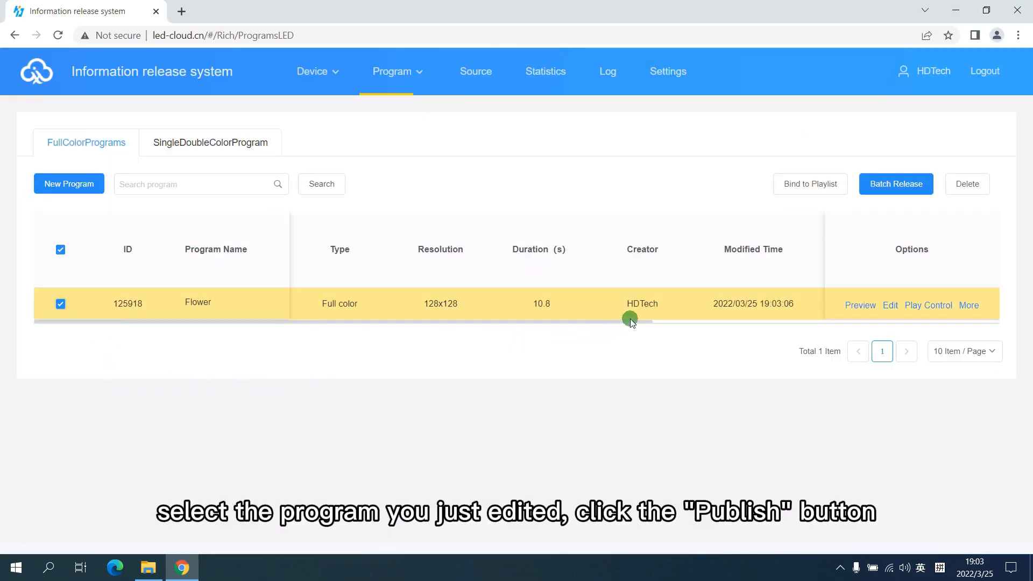
click(909, 185)
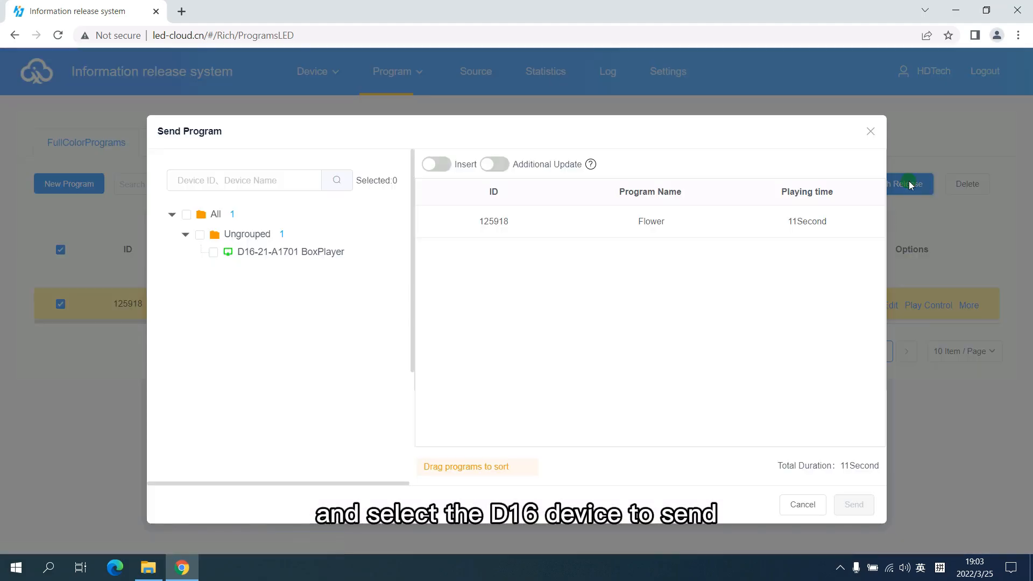
click(213, 252)
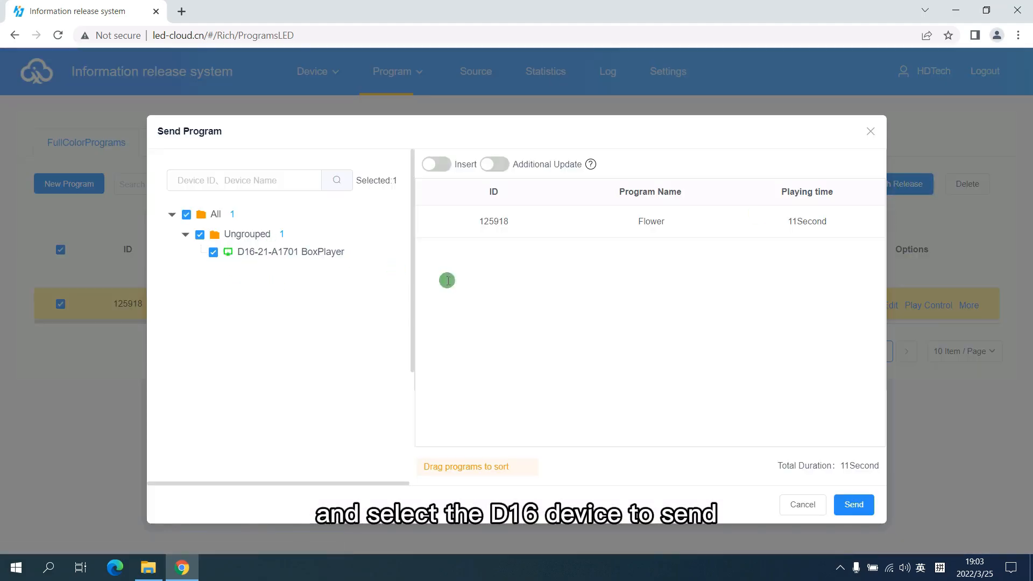
click(853, 504)
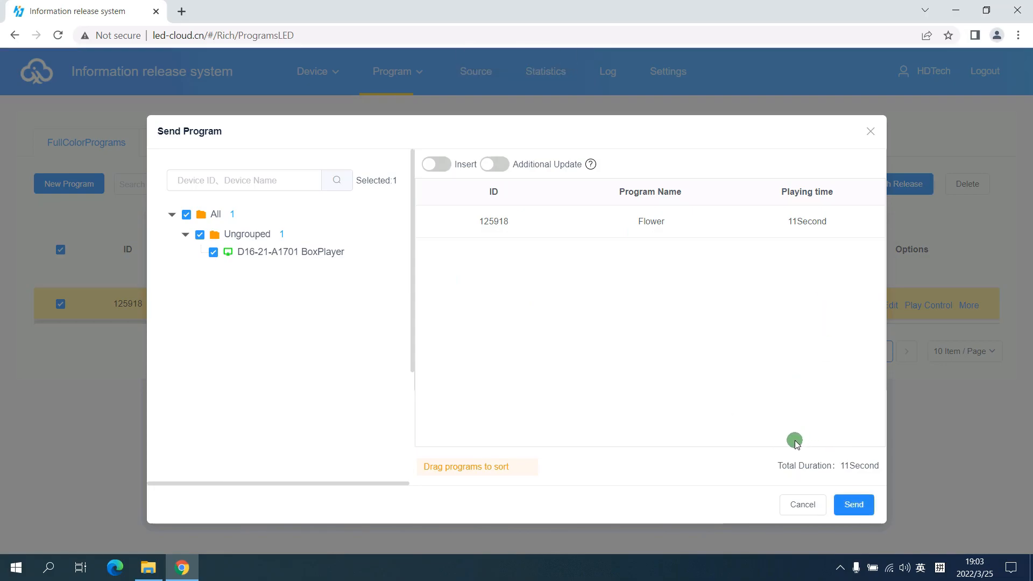
click(796, 506)
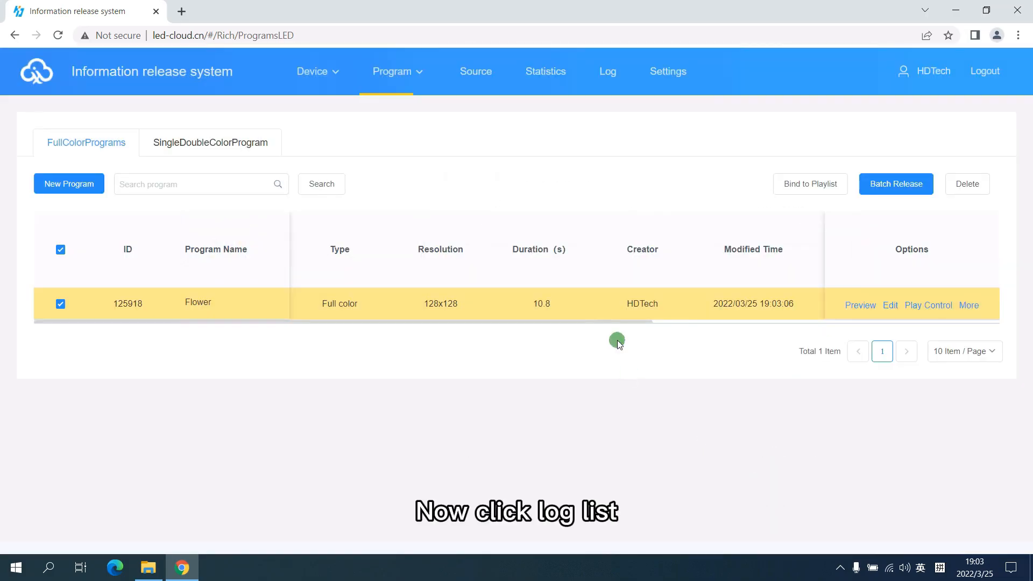
Check the sending status of the newest Flower update task in the log's details, refreshing it once.
click(608, 76)
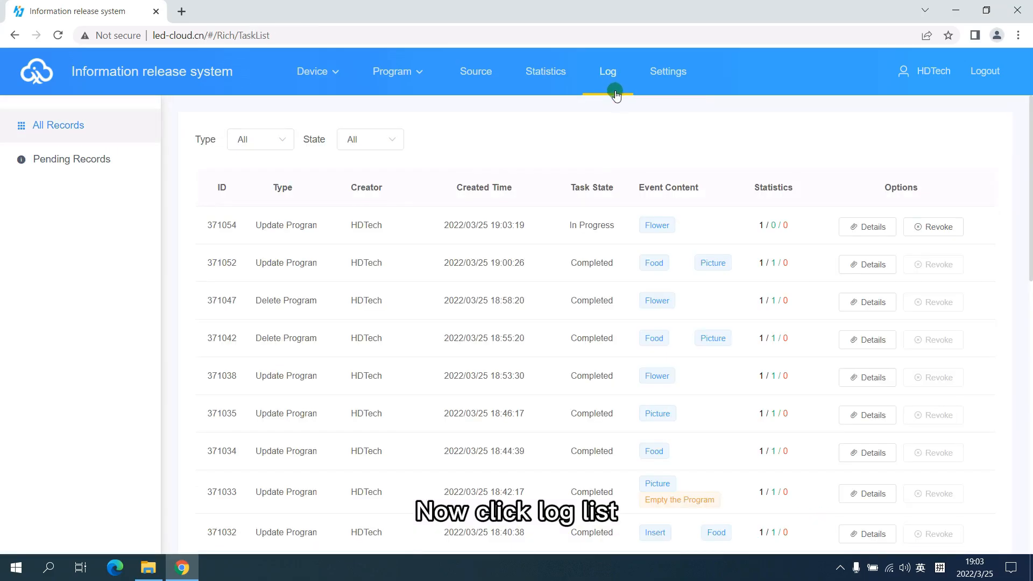
click(870, 227)
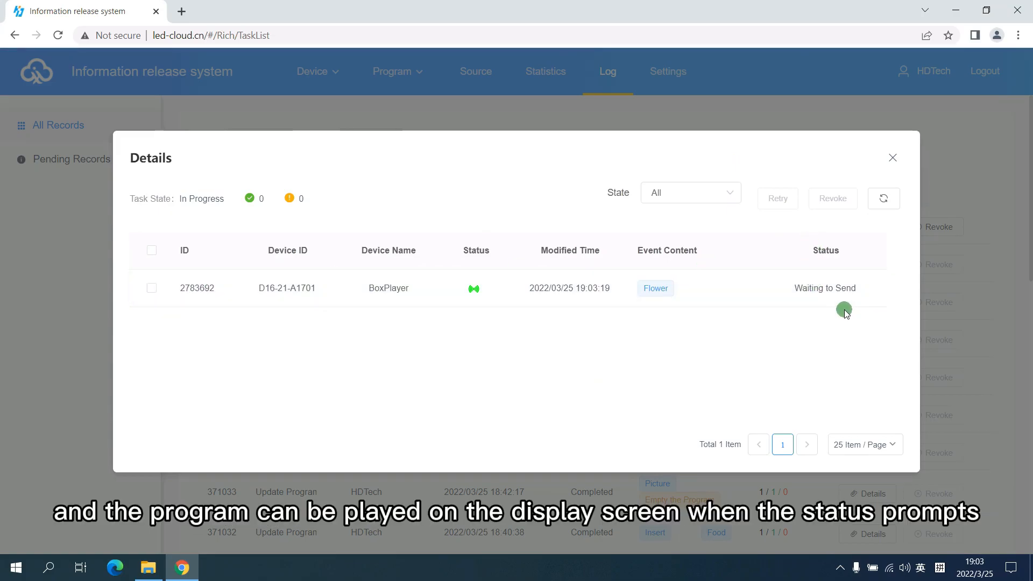
click(886, 203)
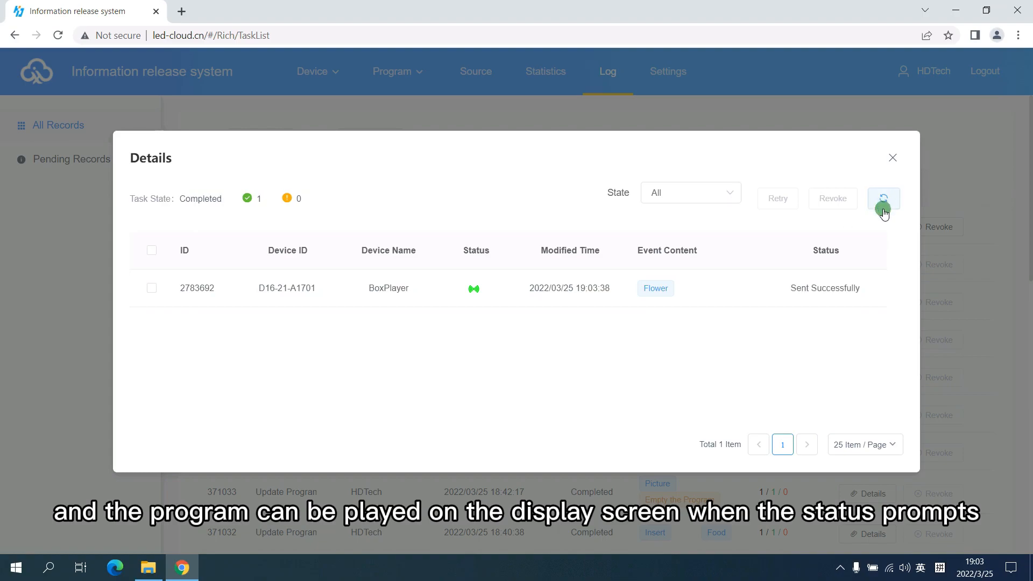
drag(792, 286, 877, 287)
click(868, 307)
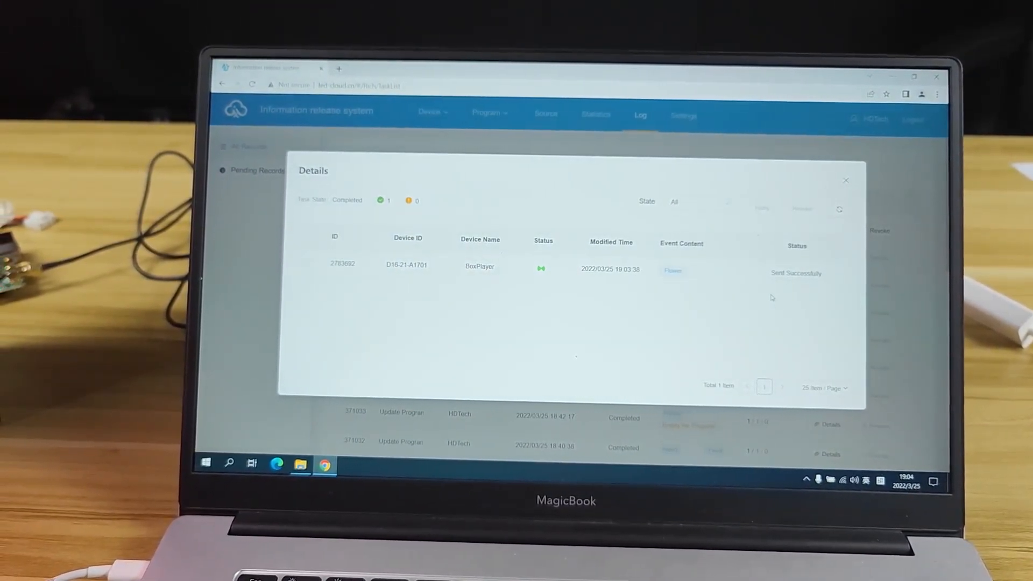
click(847, 180)
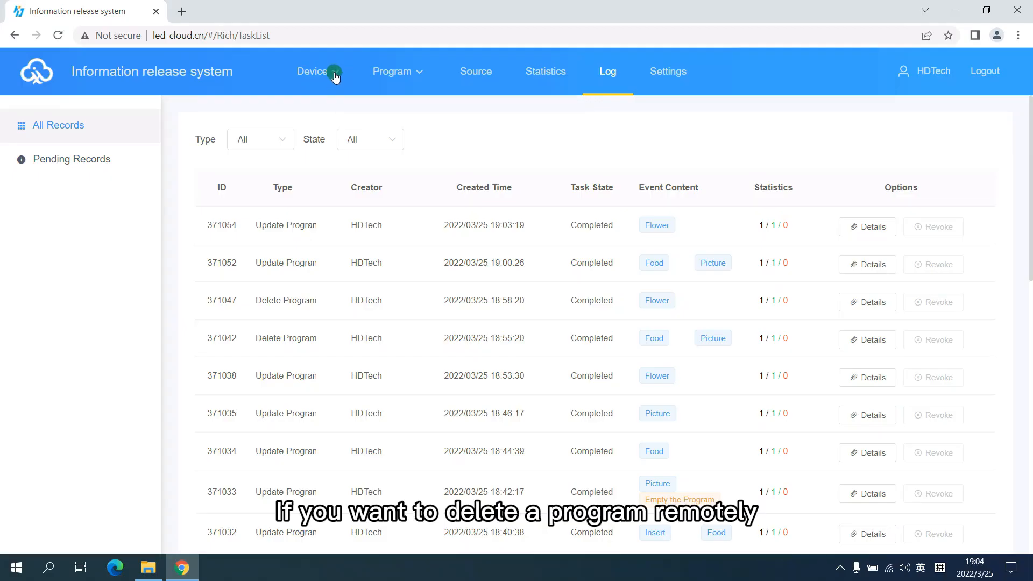
Delete the Food and Picture programs from the BoxPlayer device through its program information in the device list.
mouse_move(334, 76)
click(302, 113)
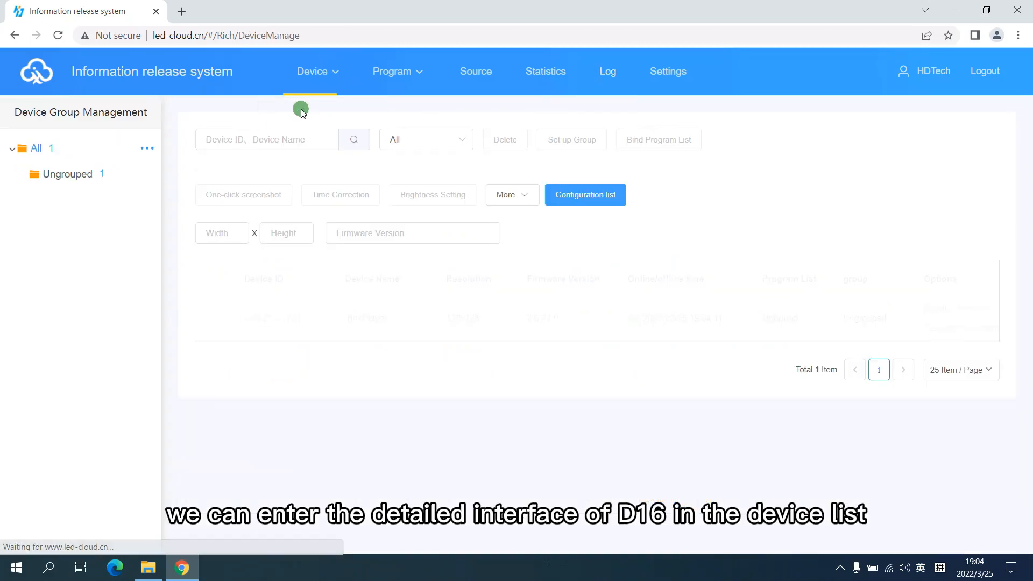
click(272, 318)
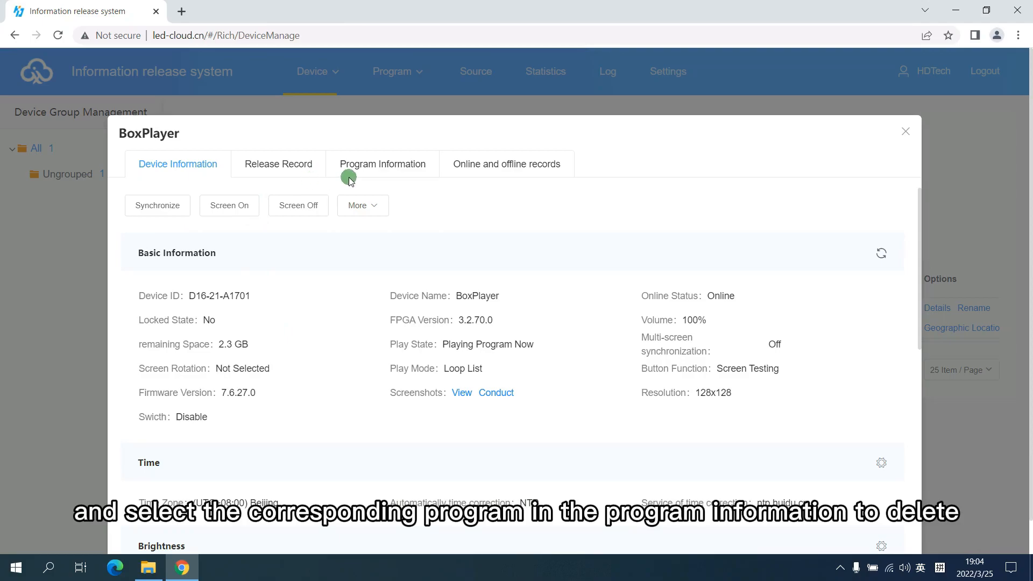
click(380, 170)
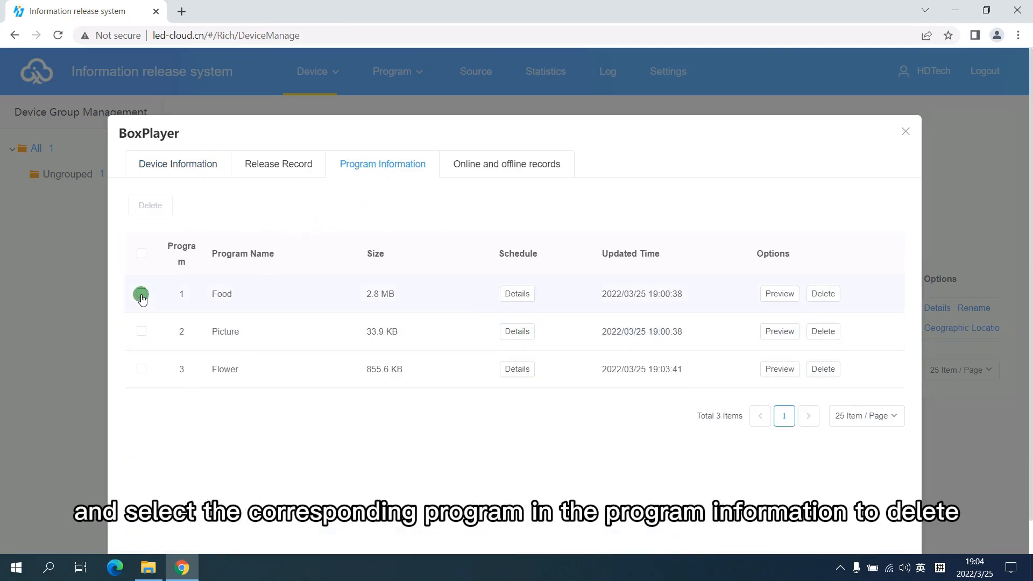
click(141, 334)
click(150, 205)
click(628, 329)
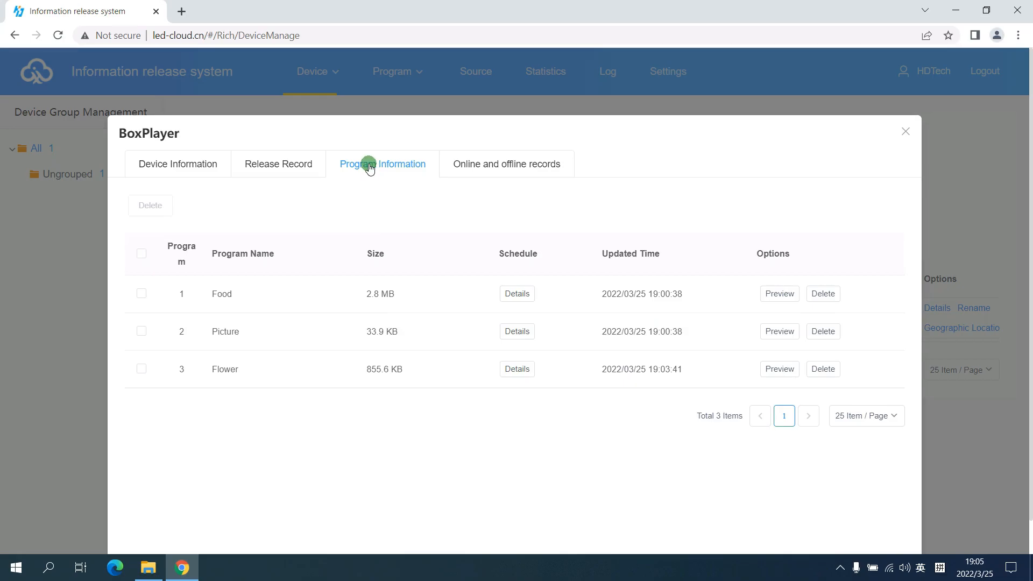
Reload the BoxPlayer device's program information and check which programs remain on it.
click(323, 164)
click(363, 163)
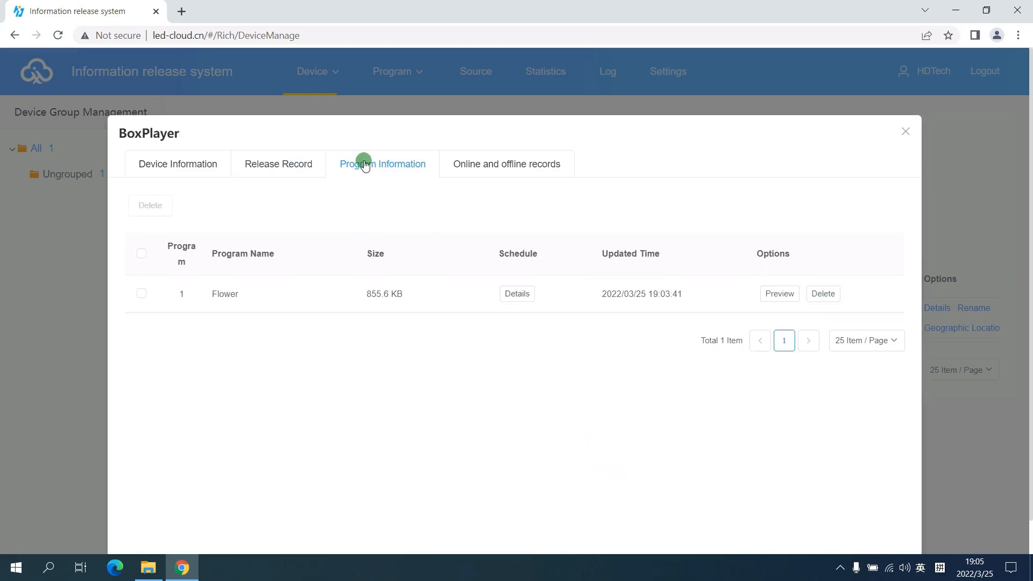
drag(218, 294, 392, 241)
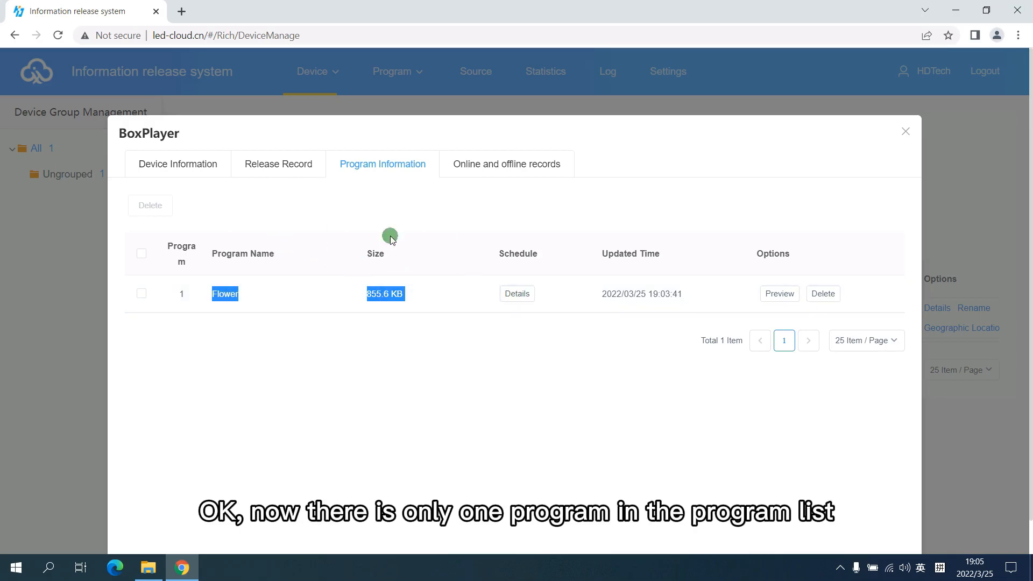
click(361, 349)
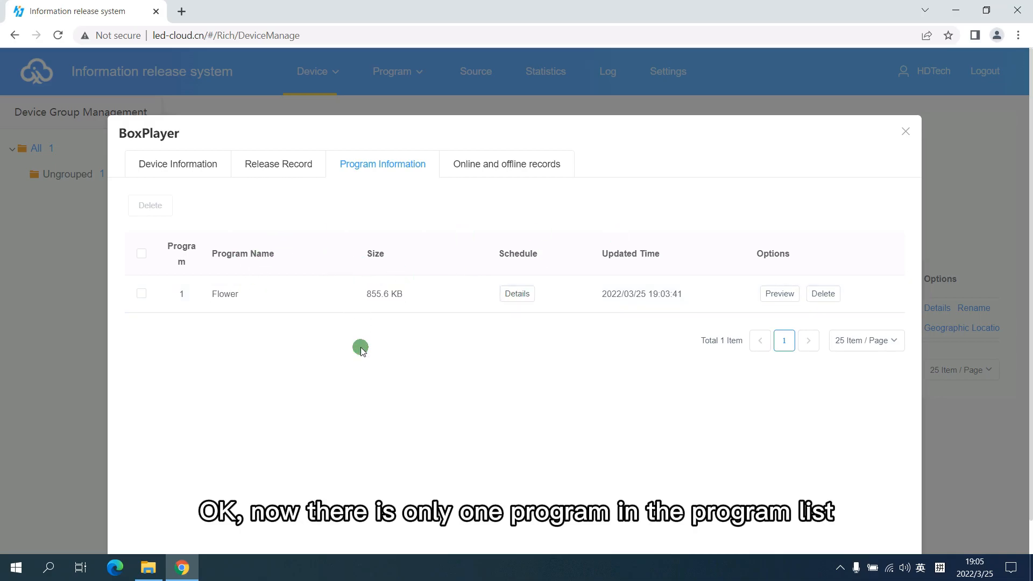